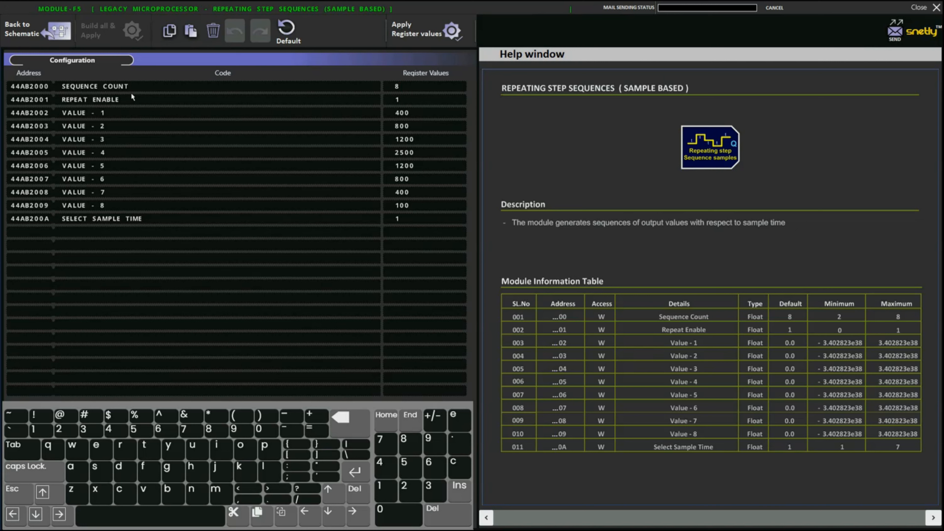
# Return to the schematic and add a System Time module below and to the left of the sample-based repeating step sequence block.
pyautogui.click(131, 99)
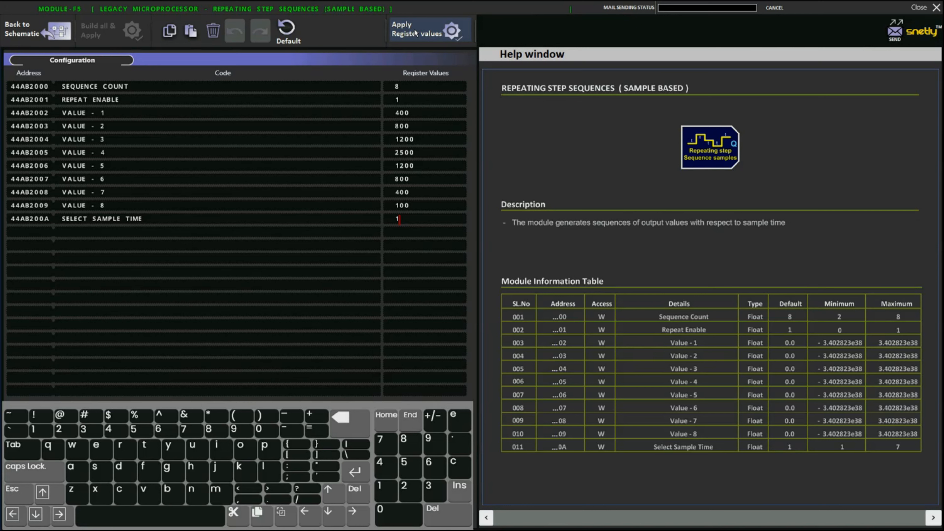
pyautogui.click(33, 36)
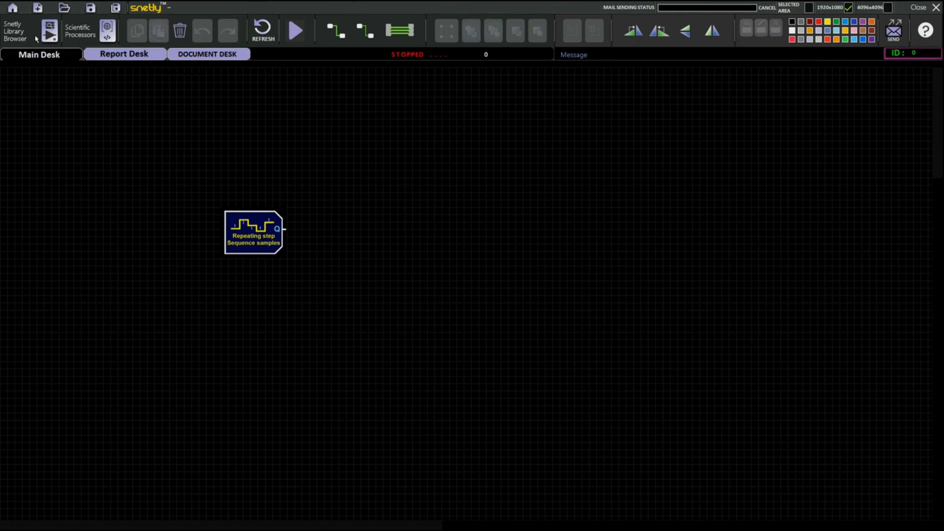
pyautogui.click(20, 34)
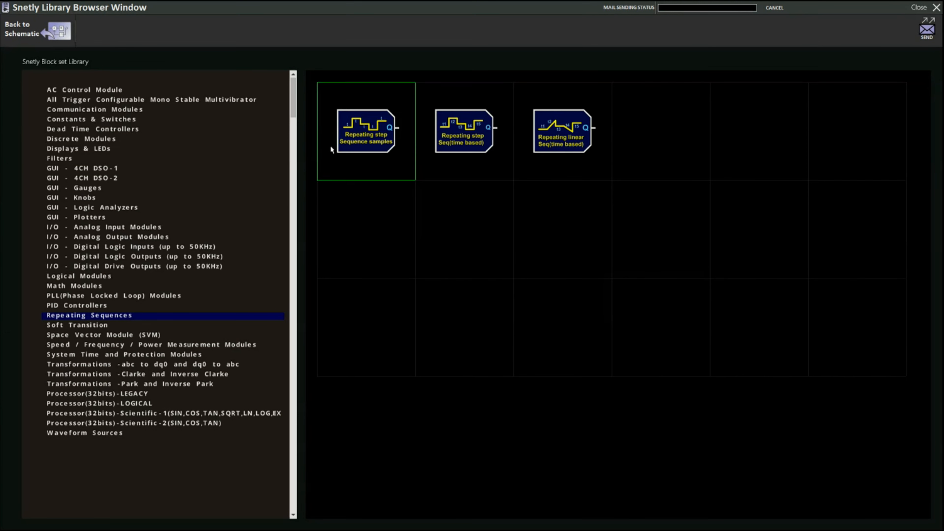
pyautogui.click(73, 356)
pyautogui.click(353, 156)
pyautogui.click(108, 307)
# Set Sample Frequency 1 of the System Time module to 10000 and return to the schematic.
pyautogui.doubleClick(101, 309)
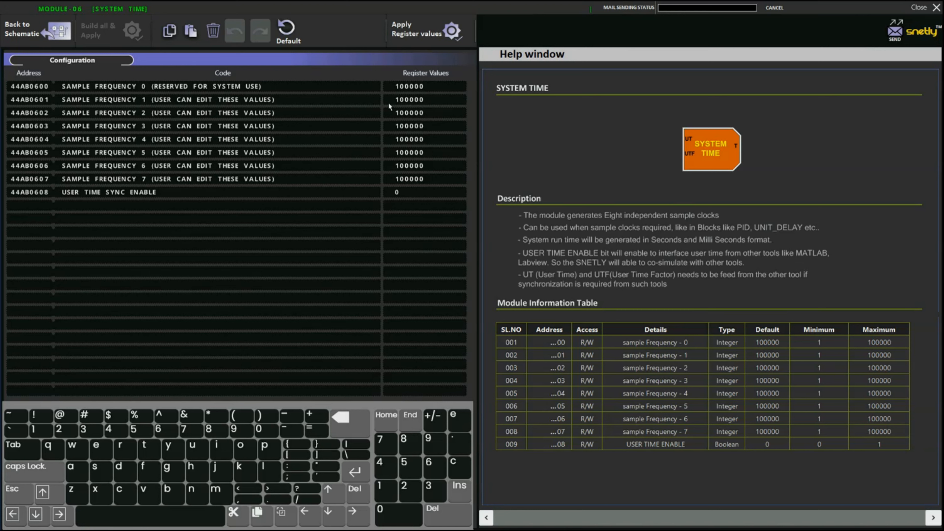
pyautogui.click(347, 428)
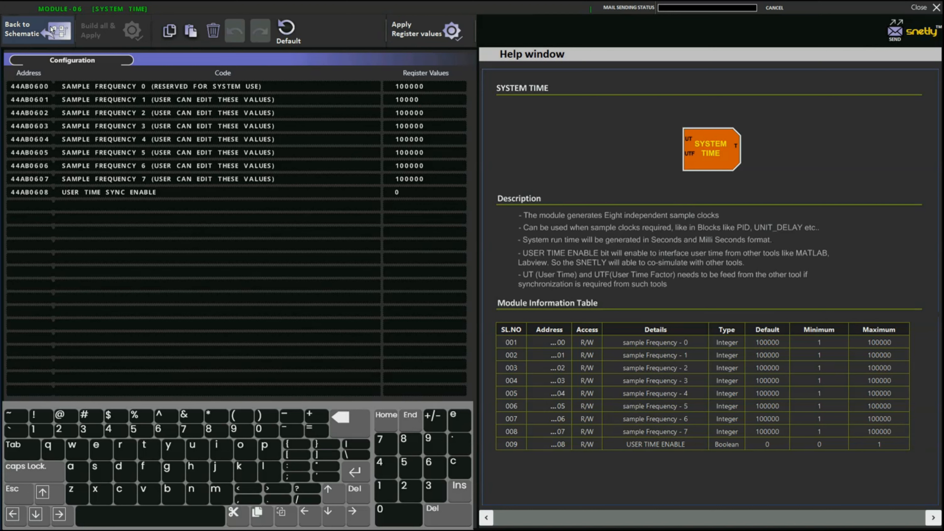
pyautogui.click(44, 32)
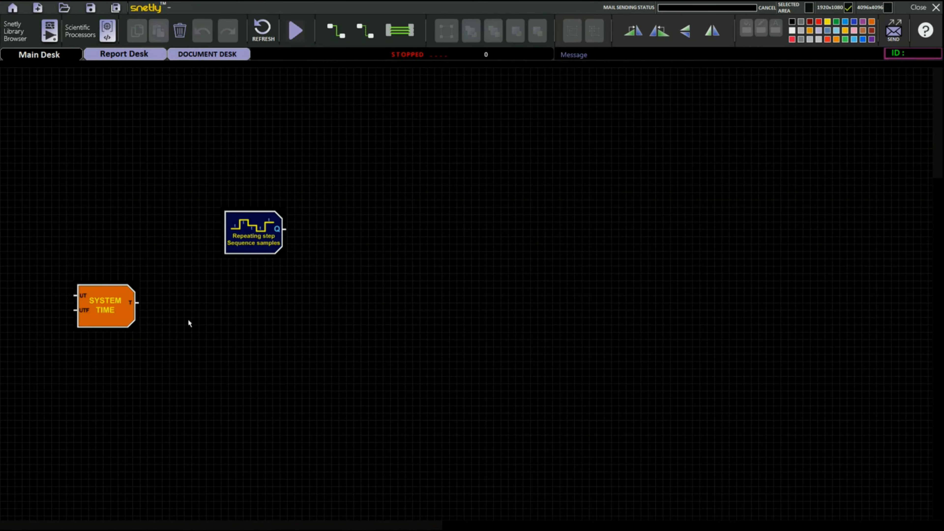
# In the sample-based repeating step sequence block, set Value 1 through Value 4 to 0, 1, 2 and 3.
pyautogui.doubleClick(245, 238)
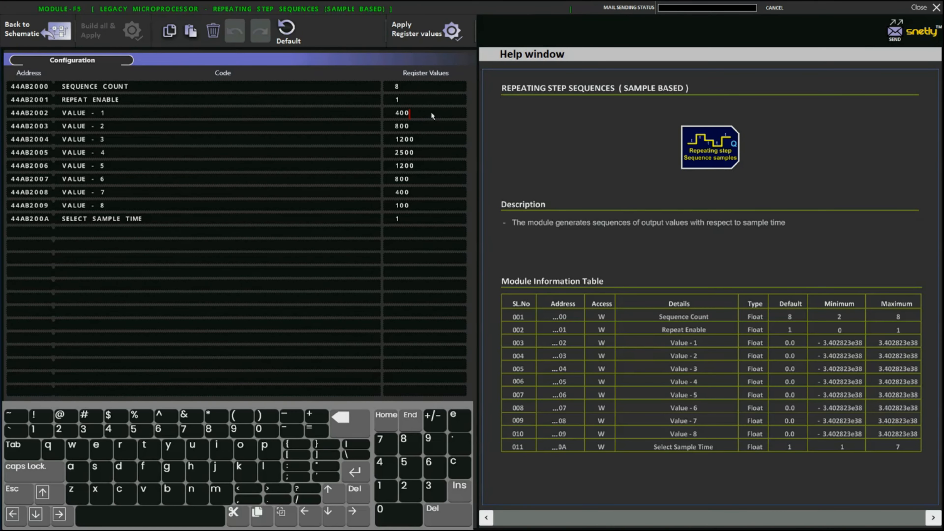
pyautogui.press('BackSpace')
pyautogui.press('BackSpace')
pyautogui.write('1')
pyautogui.write('0')
pyautogui.press('BackSpace')
pyautogui.write('1')
pyautogui.press('BackSpace')
pyautogui.press('BackSpace')
pyautogui.press('BackSpace')
pyautogui.write('2')
pyautogui.press('Return')
pyautogui.press('BackSpace')
pyautogui.press('BackSpace')
pyautogui.press('BackSpace')
pyautogui.press('BackSpace')
pyautogui.write('3')
# Set Value 5 through Value 8 to 4, 5, 6 and 7, and apply the register values.
pyautogui.press('Up')
pyautogui.press('BackSpace')
pyautogui.press('BackSpace')
pyautogui.press('BackSpace')
pyautogui.press('BackSpace')
pyautogui.write('4')
pyautogui.press('Return')
pyautogui.press('BackSpace')
pyautogui.press('BackSpace')
pyautogui.press('BackSpace')
pyautogui.write('5')
pyautogui.press('Return')
pyautogui.press('BackSpace')
pyautogui.press('BackSpace')
pyautogui.press('BackSpace')
pyautogui.write('6')
pyautogui.press('Return')
pyautogui.press('BackSpace')
pyautogui.press('BackSpace')
pyautogui.press('BackSpace')
pyautogui.write('7')
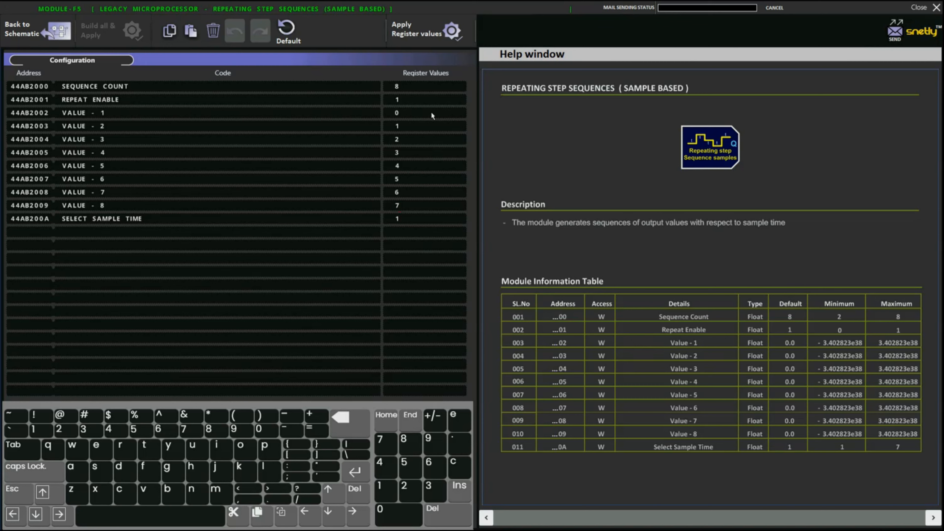
pyautogui.click(408, 34)
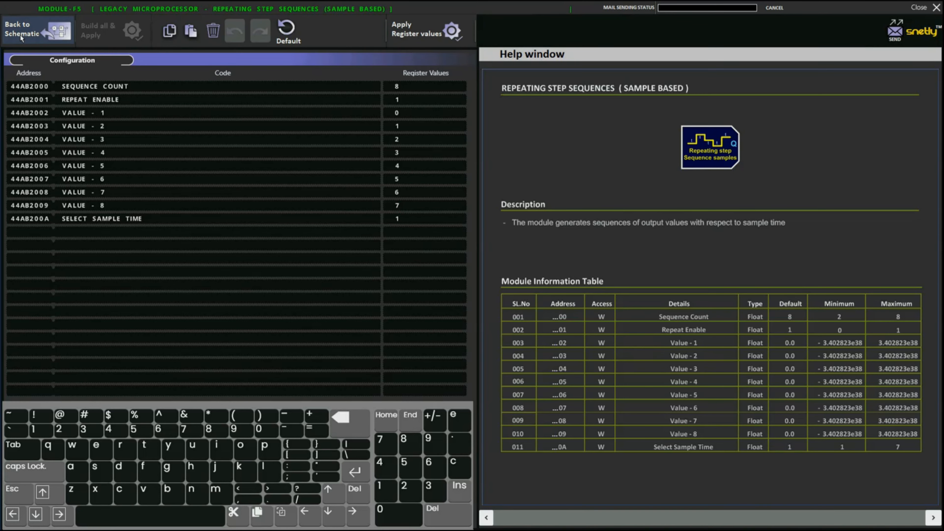
pyautogui.click(11, 37)
# Add a four-channel DSO to the right of the sample-based sequence block and wire the block's Q output to CH-1.
pyautogui.moveTo(244, 236); pyautogui.dragTo(246, 220)
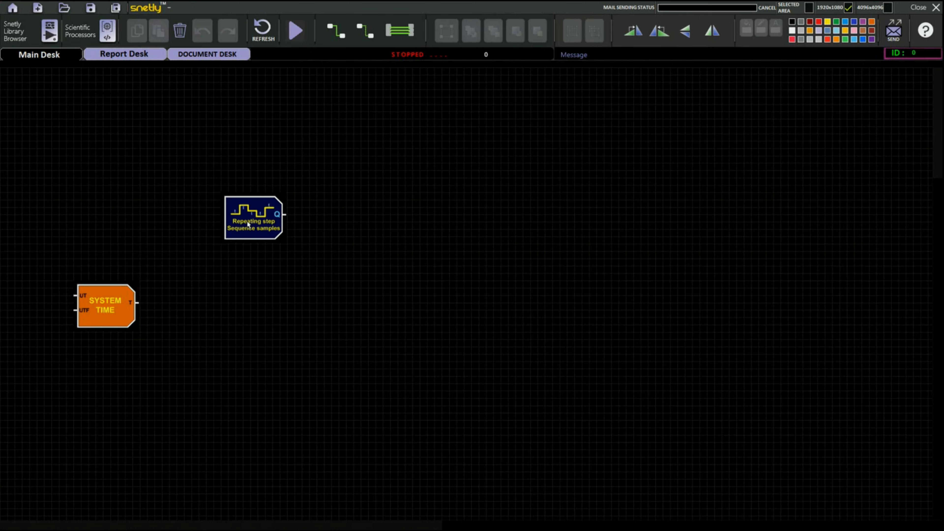
pyautogui.click(49, 31)
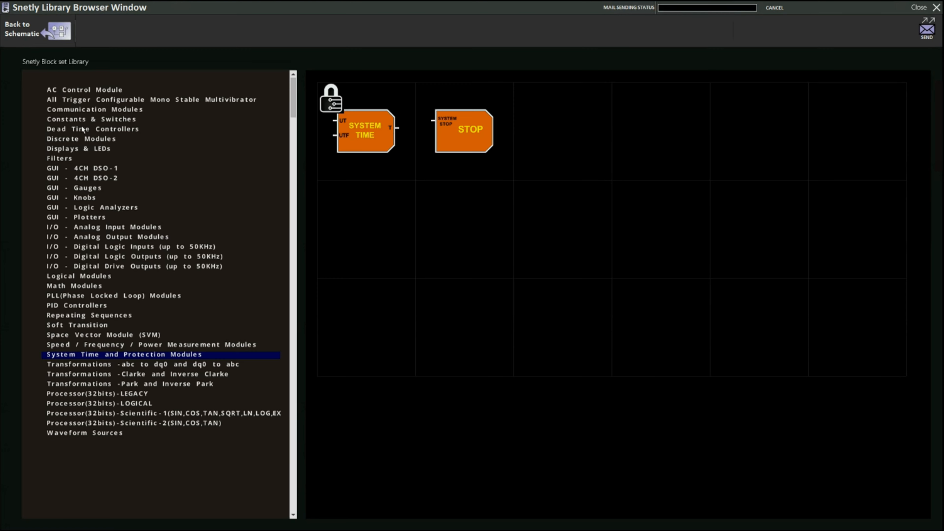
pyautogui.click(82, 168)
pyautogui.moveTo(617, 244); pyautogui.dragTo(554, 208)
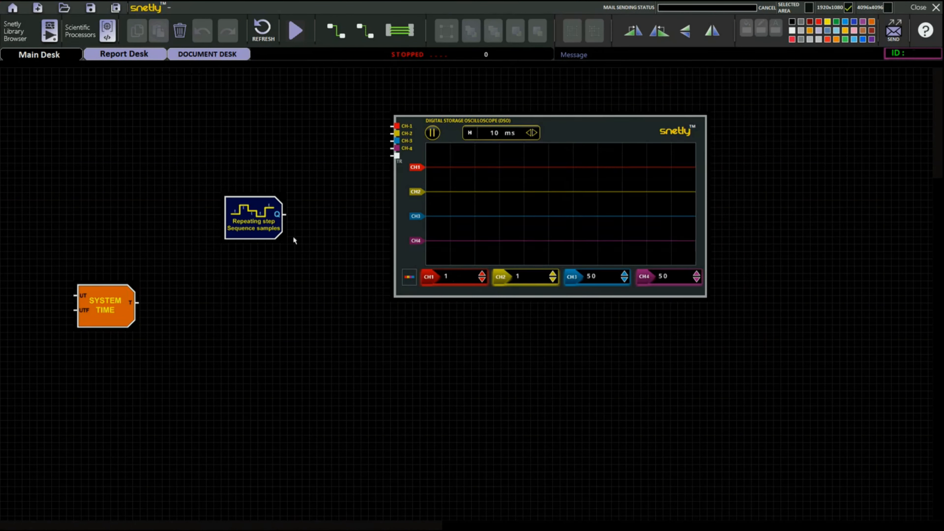
pyautogui.moveTo(287, 215)
pyautogui.mouseDown()
pyautogui.moveTo(338, 186)
pyautogui.moveTo(375, 129)
pyautogui.moveTo(390, 127)
pyautogui.mouseUp()
# Set the oscilloscope's time base to 100 us and its CH1 scale to 10, and run the simulation.
pyautogui.click(535, 133)
pyautogui.doubleClick(530, 134)
pyautogui.click(530, 134)
pyautogui.click(297, 33)
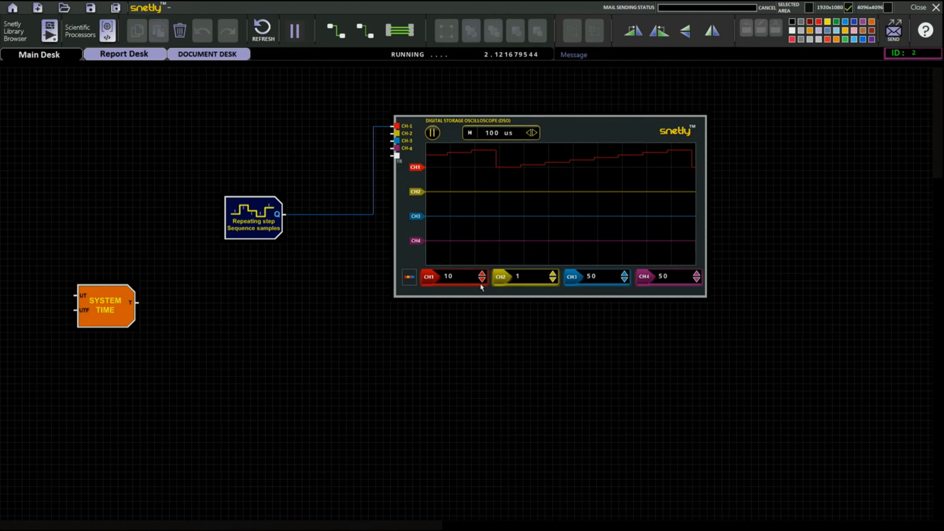
# Turn off oscilloscope channels CH2, CH3 and CH4 and bring the channel baselines together at mid-screen.
pyautogui.click(502, 281)
pyautogui.click(571, 282)
pyautogui.click(645, 278)
pyautogui.click(409, 277)
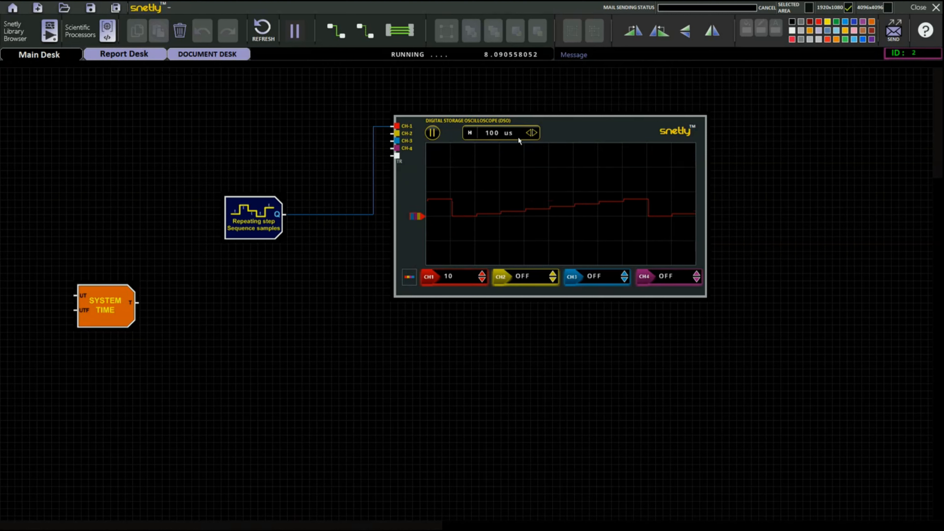
# Set the oscilloscope's time base to 500 us and pause its trace.
pyautogui.click(531, 132)
pyautogui.click(534, 133)
pyautogui.click(534, 133)
pyautogui.click(534, 132)
pyautogui.click(534, 133)
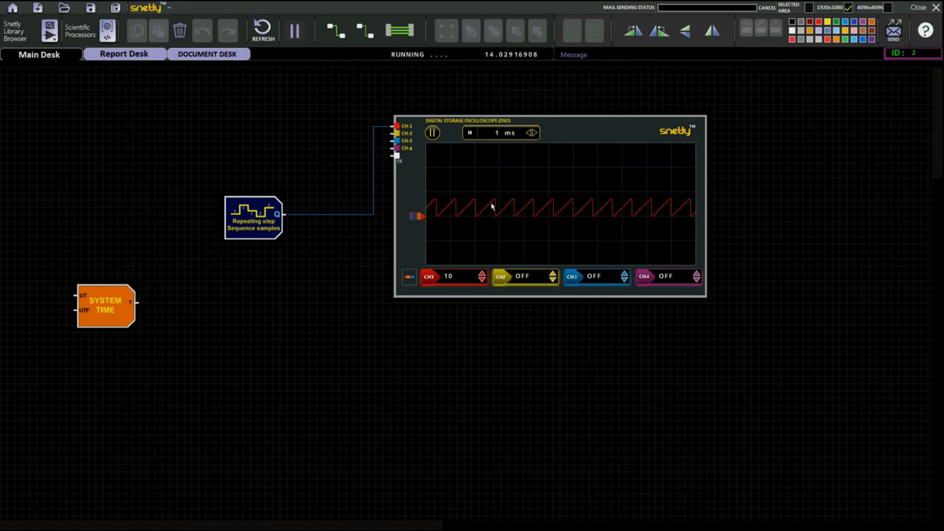
pyautogui.click(530, 133)
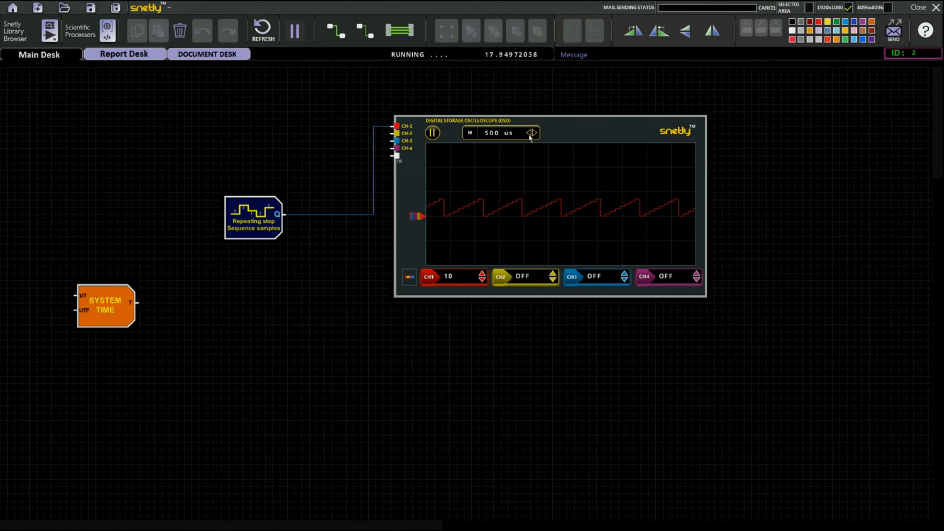
pyautogui.click(432, 133)
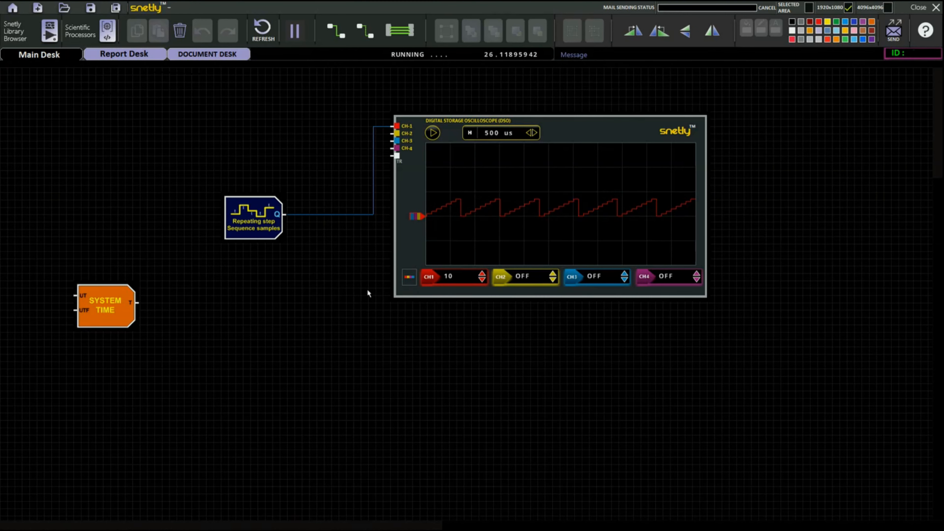
# Add a time-based repeating step sequence block from the Repeating Sequences library below the sample-based block.
pyautogui.click(49, 31)
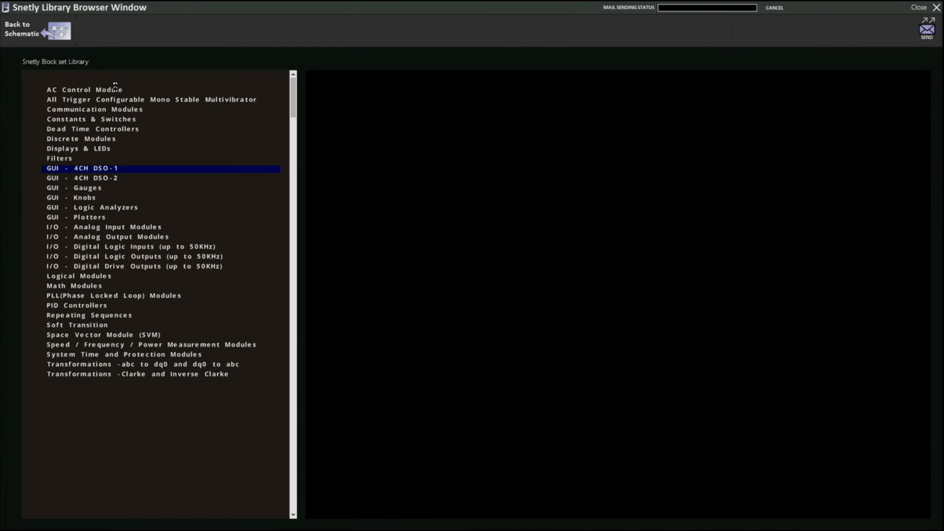
pyautogui.click(75, 316)
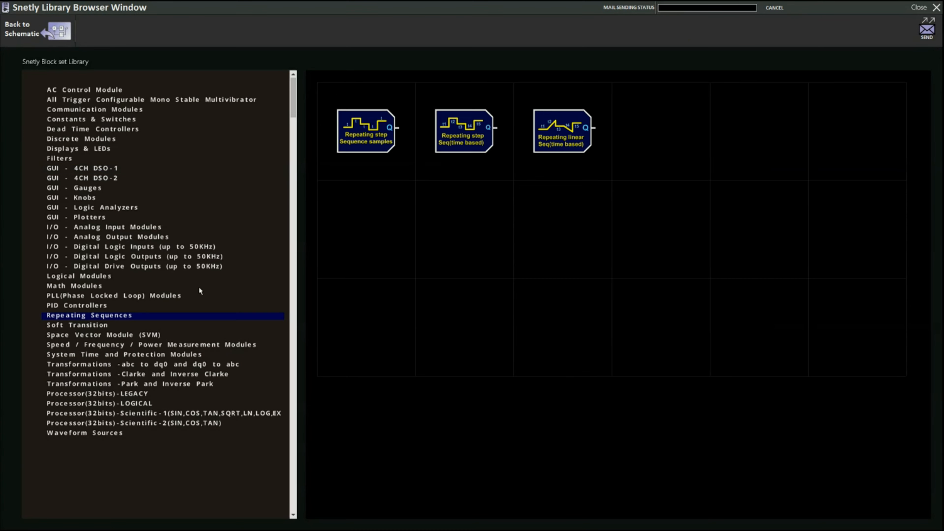
pyautogui.click(452, 123)
pyautogui.click(260, 309)
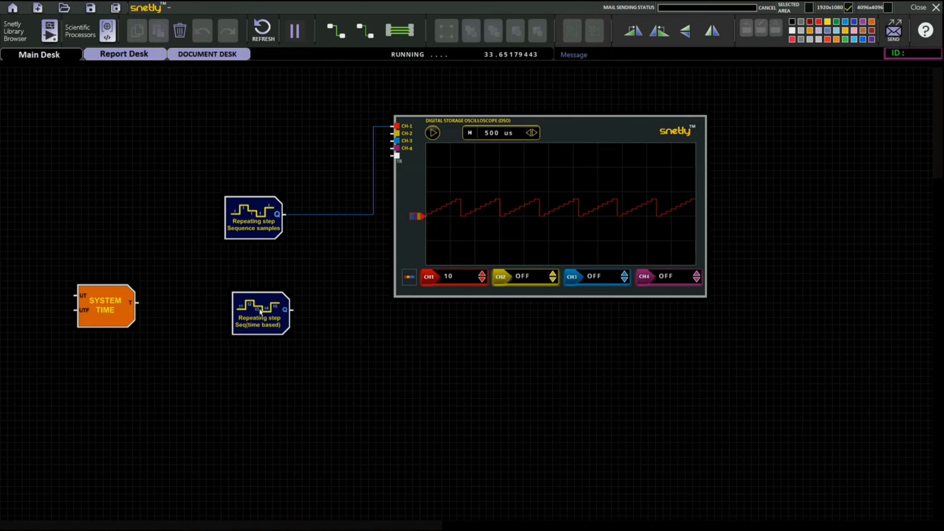
# Review and apply the time-based sequence block's registers, and move the block down on the schematic.
pyautogui.doubleClick(257, 322)
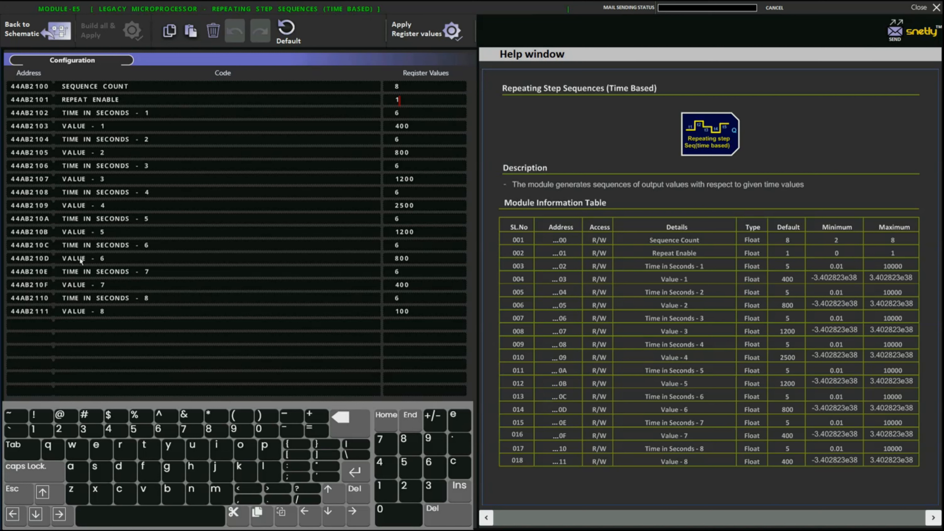
pyautogui.click(167, 113)
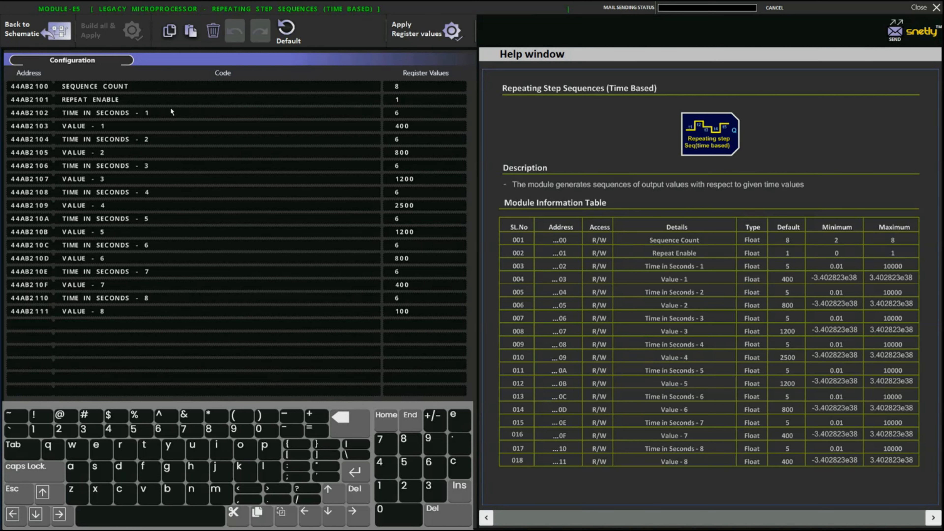
pyautogui.click(413, 114)
pyautogui.click(412, 38)
pyautogui.click(37, 30)
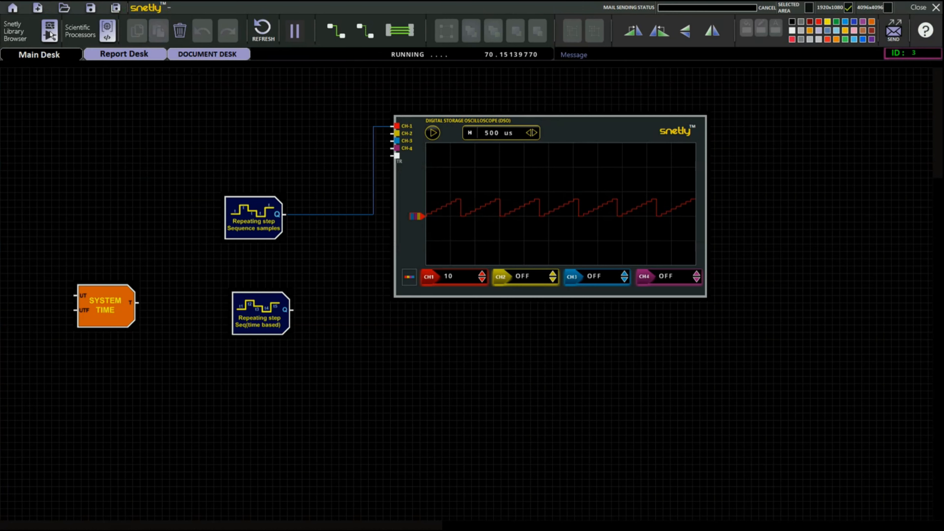
pyautogui.moveTo(251, 322); pyautogui.dragTo(251, 363)
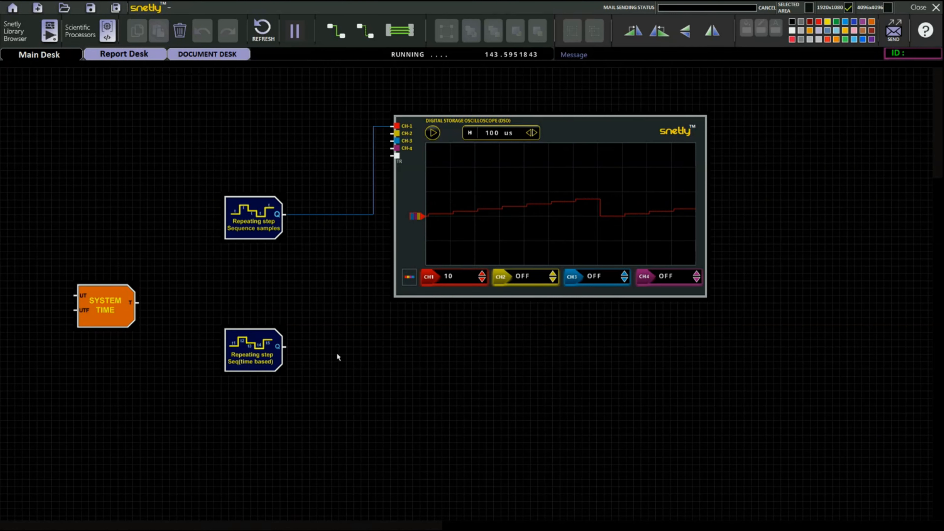
# Check the time-based block's time and value registers again, and set the paused oscilloscope's time base to 500 us.
pyautogui.doubleClick(245, 348)
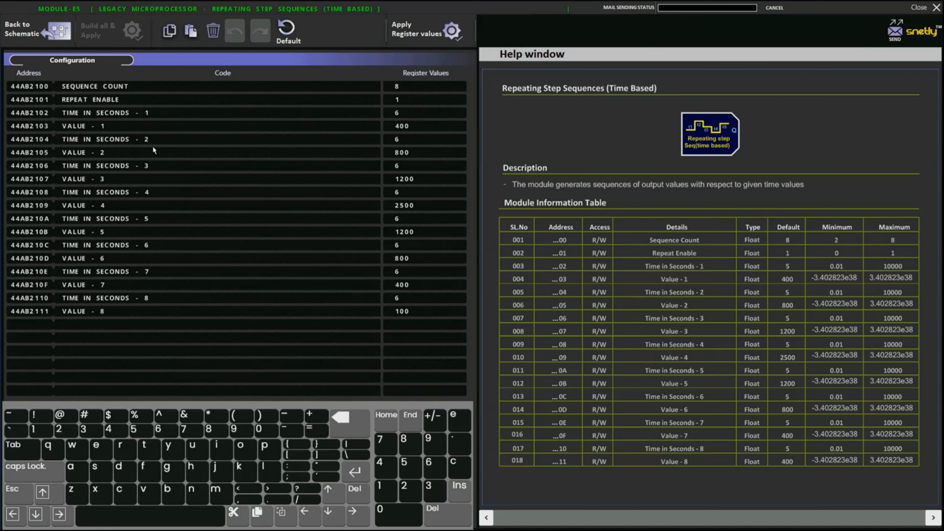
pyautogui.click(37, 30)
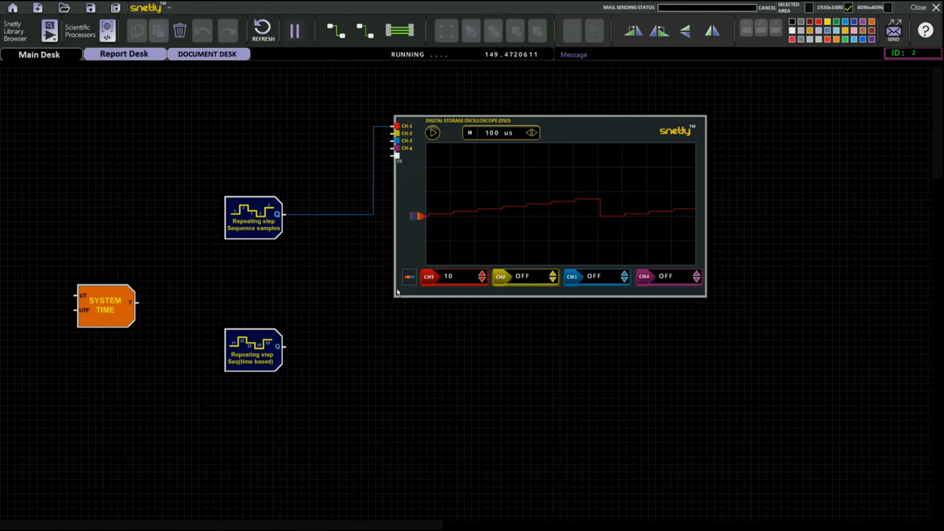
pyautogui.click(534, 133)
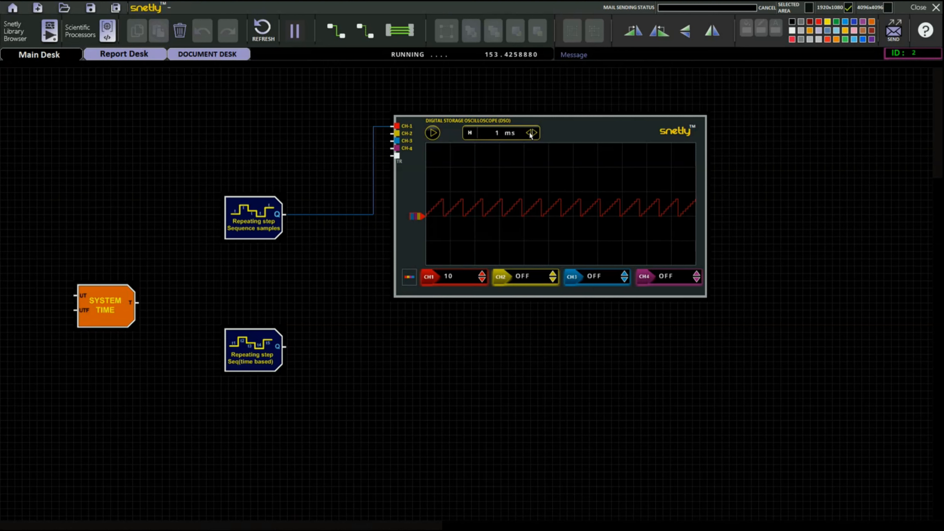
pyautogui.click(529, 133)
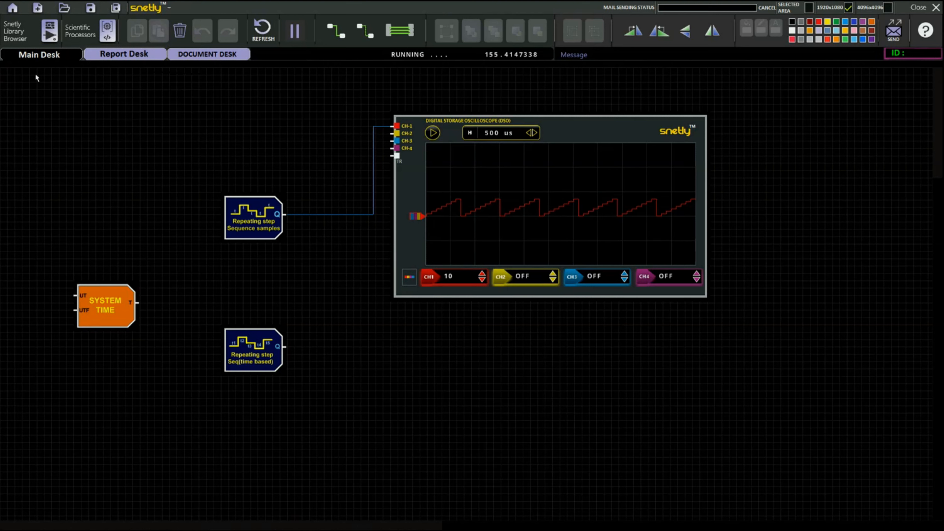
# Add a plotter from the GUI - Plotters library and arrange it directly beneath the oscilloscope, moving both up.
pyautogui.click(17, 31)
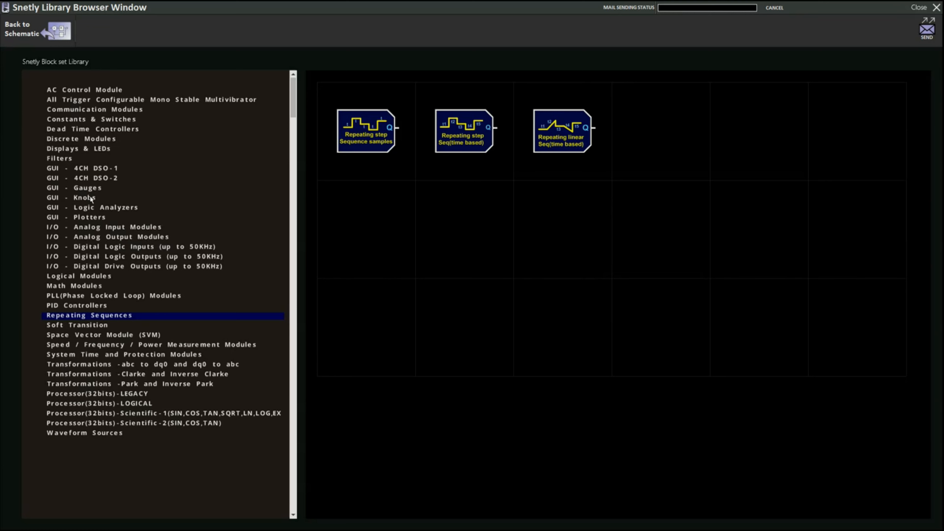
pyautogui.click(90, 219)
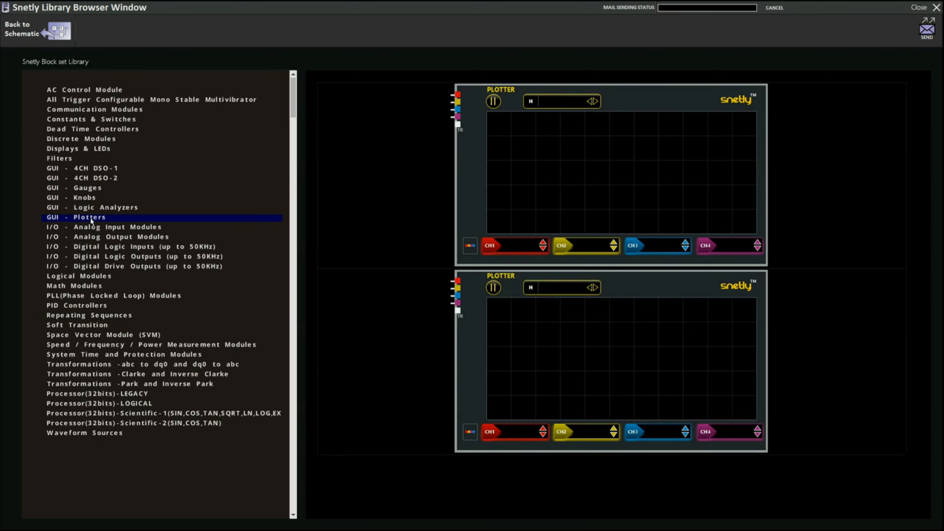
pyautogui.click(541, 167)
pyautogui.click(487, 397)
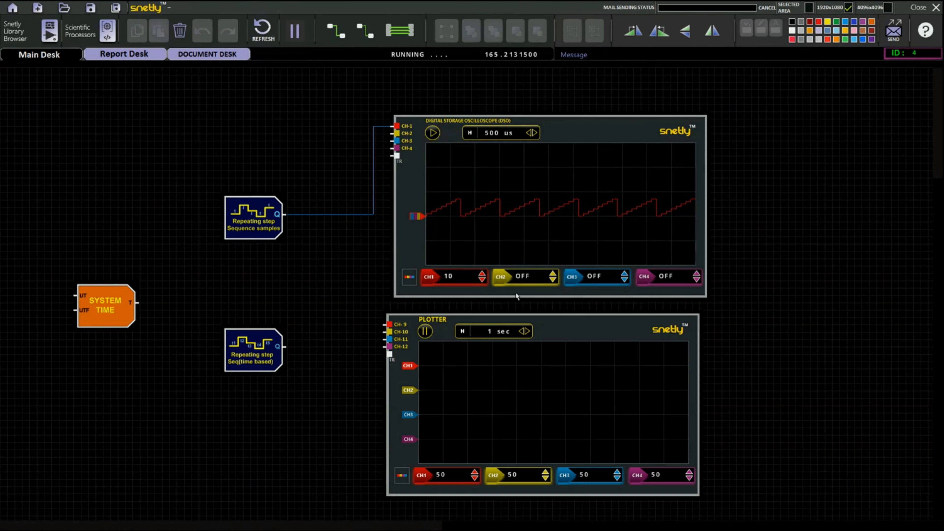
pyautogui.moveTo(581, 138); pyautogui.dragTo(589, 100)
pyautogui.moveTo(592, 344); pyautogui.dragTo(615, 298)
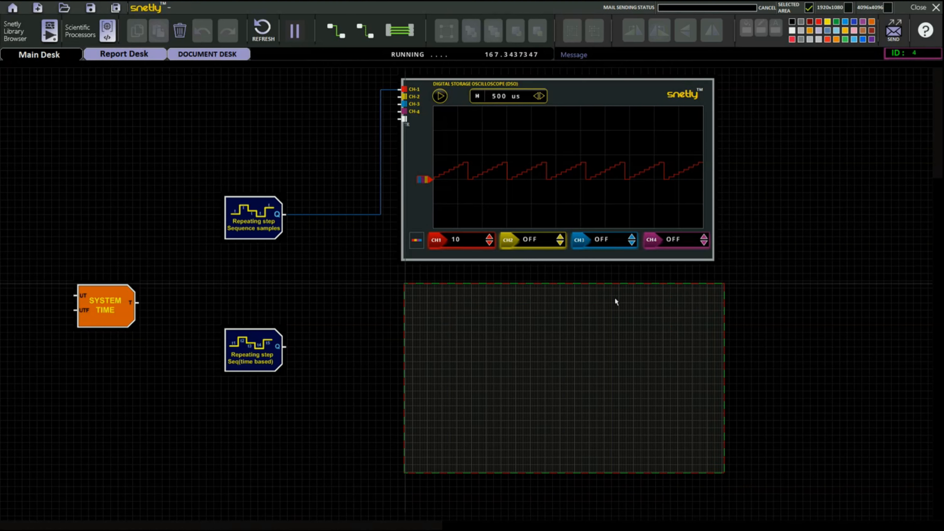
# Wire the time-based sequence block's Q output to the plotter's CH-9 input and set the plotter's time base to 5 sec.
pyautogui.moveTo(287, 350); pyautogui.dragTo(408, 296)
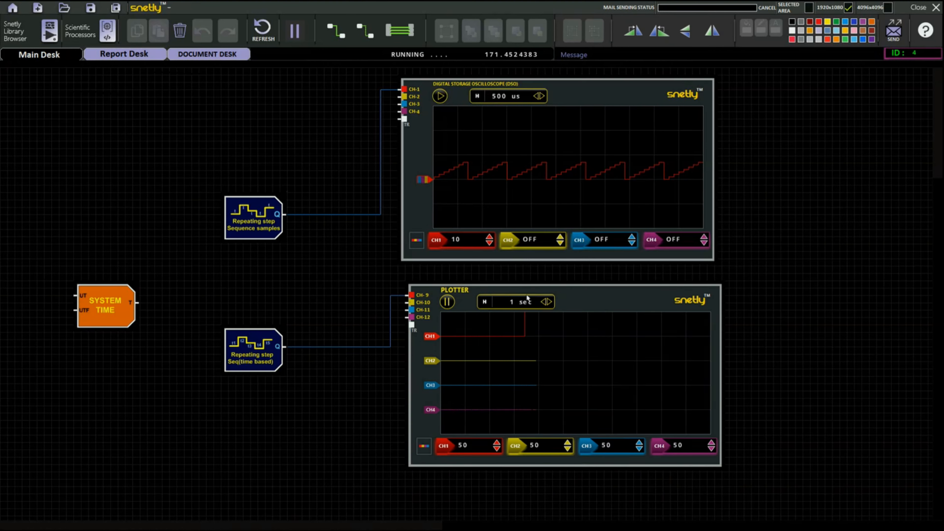
pyautogui.click(550, 303)
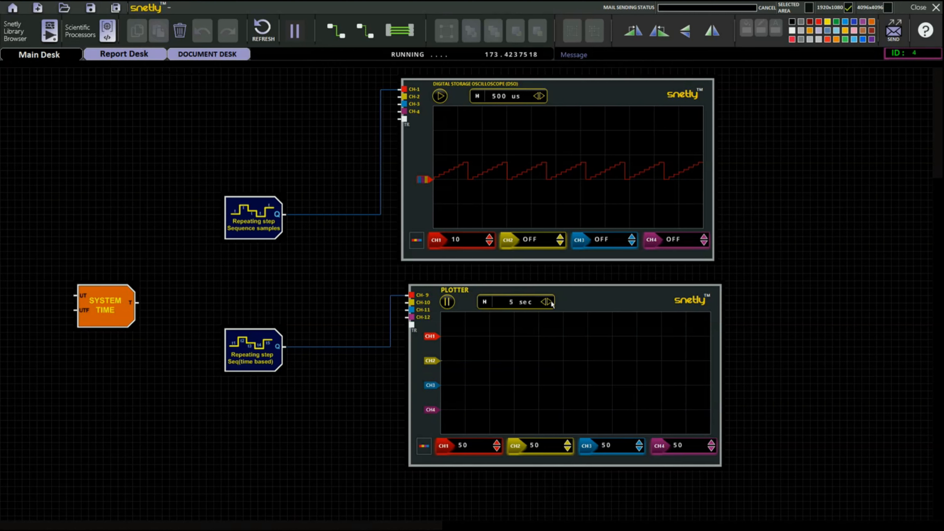
# Check the time-based step block's registers, and set the plotter's CH1 scale to 2500 while moving the plotter slightly down.
pyautogui.doubleClick(280, 366)
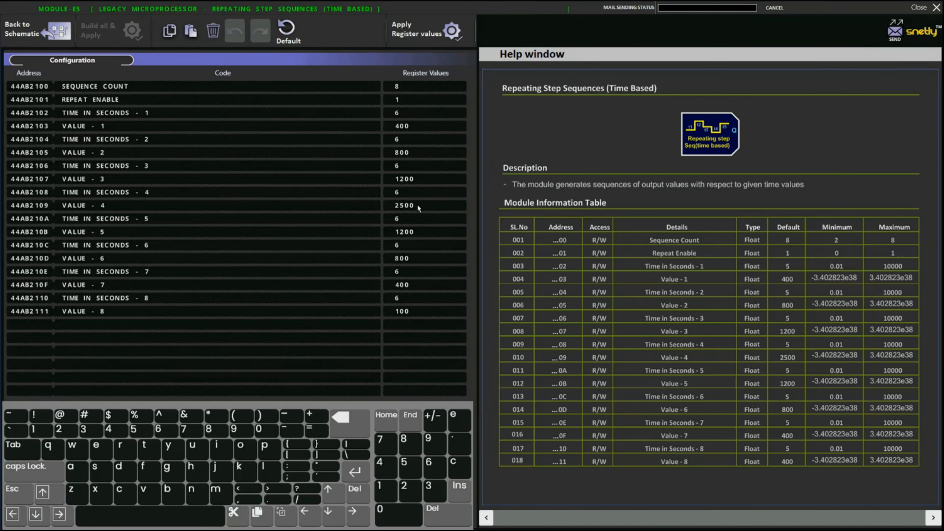
pyautogui.click(40, 32)
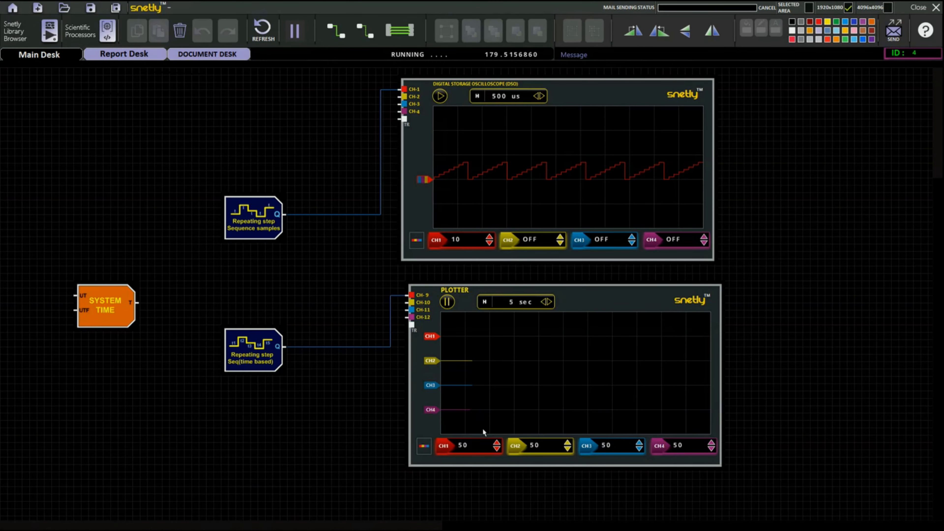
pyautogui.click(496, 443)
pyautogui.moveTo(593, 312); pyautogui.dragTo(607, 327)
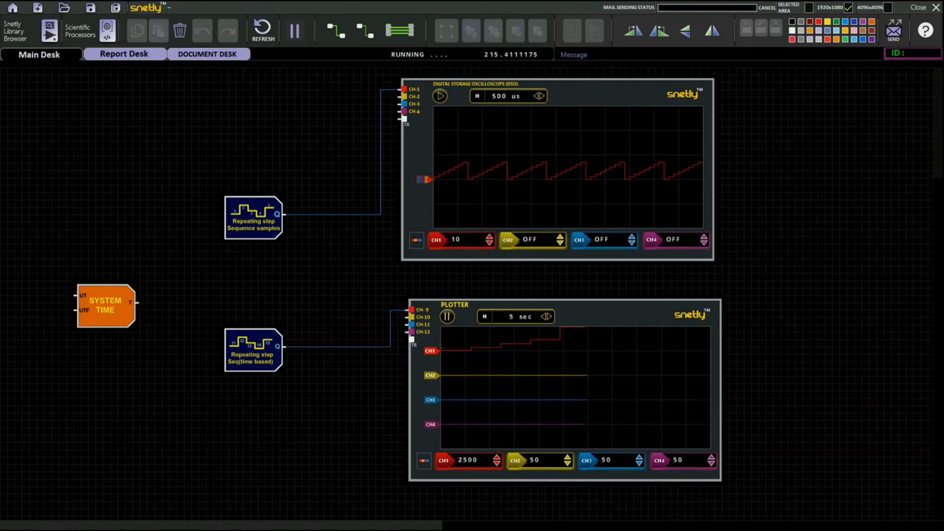
# Turn off channels CH2, CH3 and CH4 on the plotter.
pyautogui.click(518, 465)
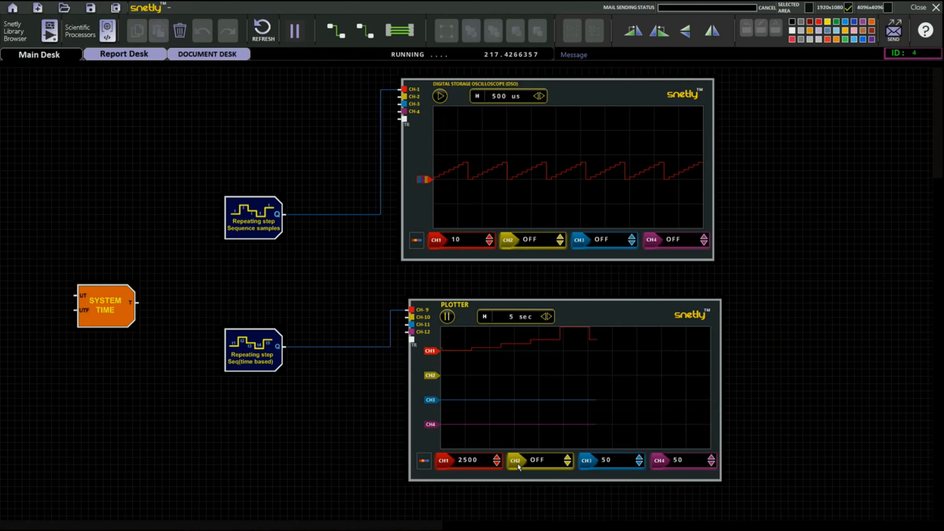
pyautogui.click(590, 460)
pyautogui.click(660, 462)
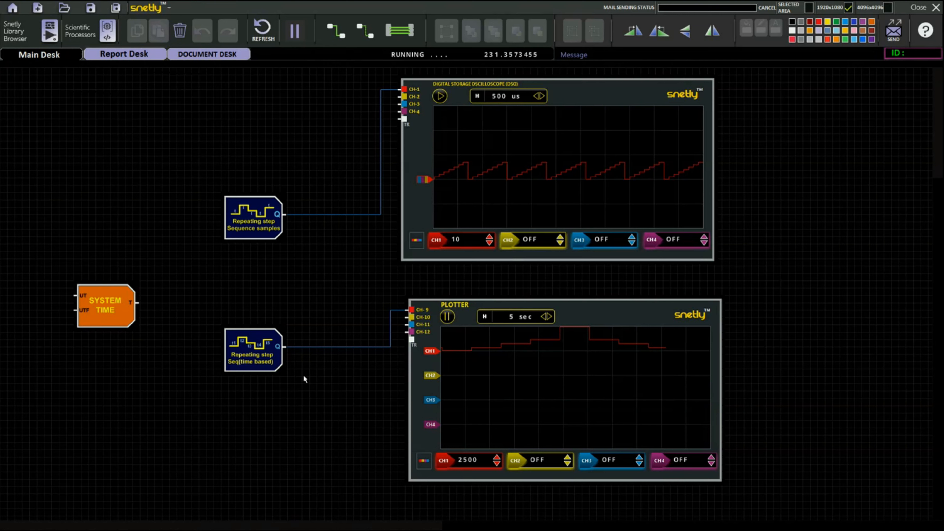
# Set Time in Seconds 1, 2 and 3 to 2 in the time-based step block and apply the register values.
pyautogui.doubleClick(258, 358)
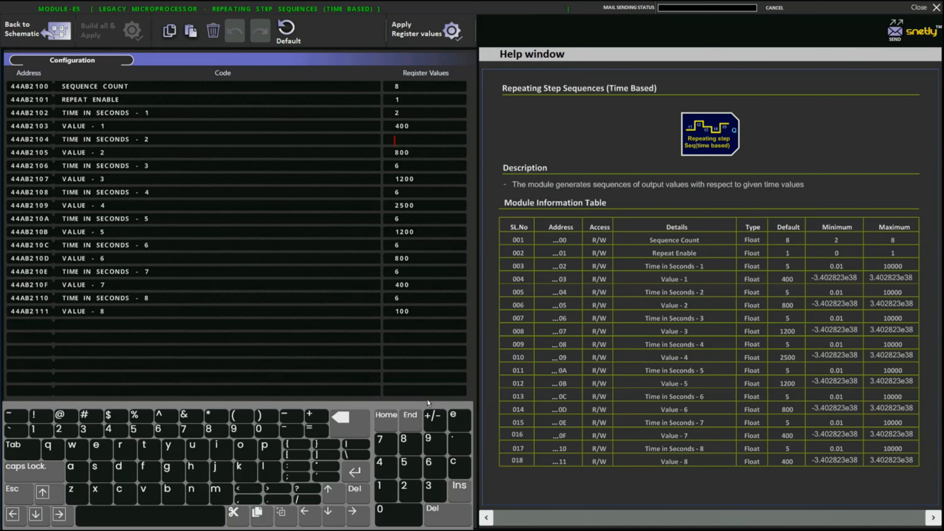
pyautogui.click(410, 489)
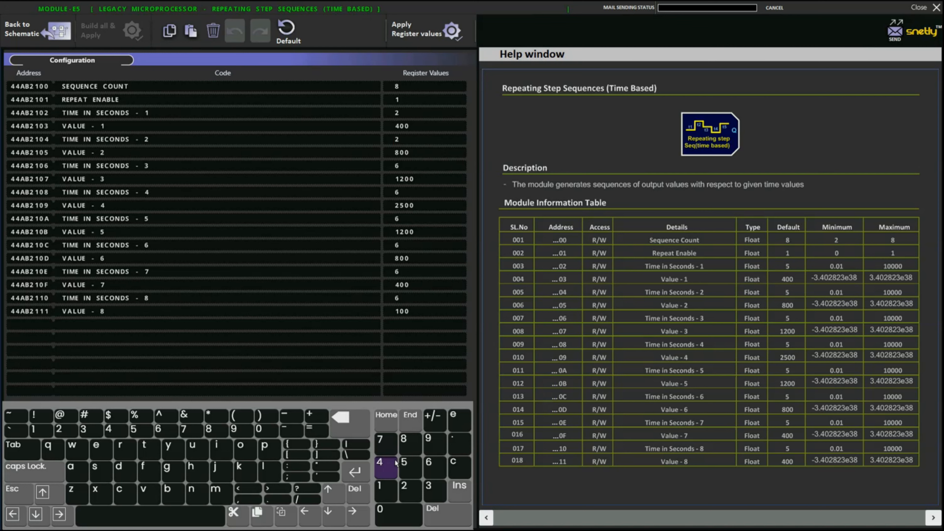
pyautogui.click(349, 422)
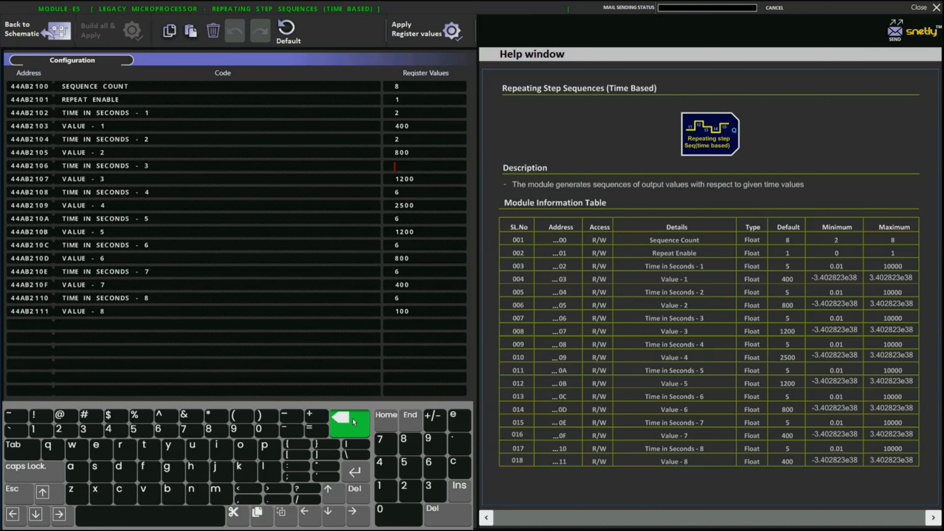
pyautogui.click(409, 491)
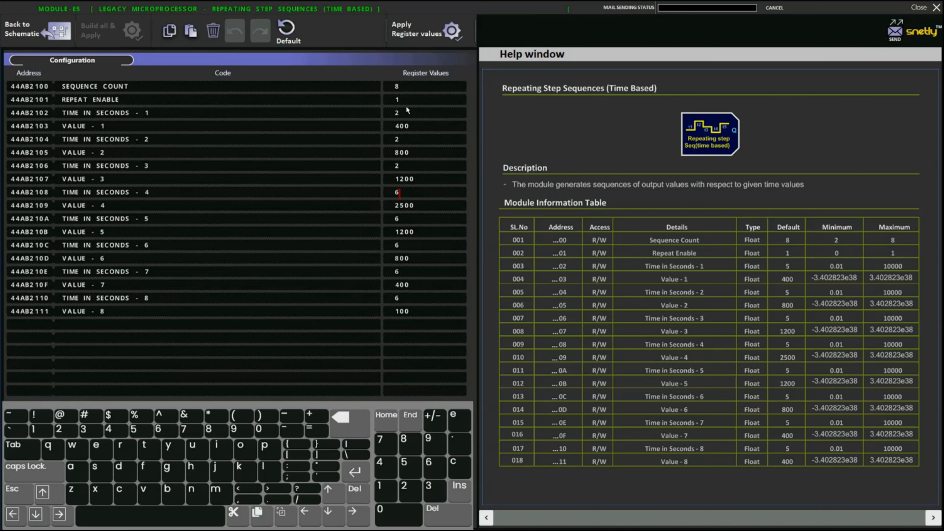
pyautogui.click(412, 34)
pyautogui.click(37, 30)
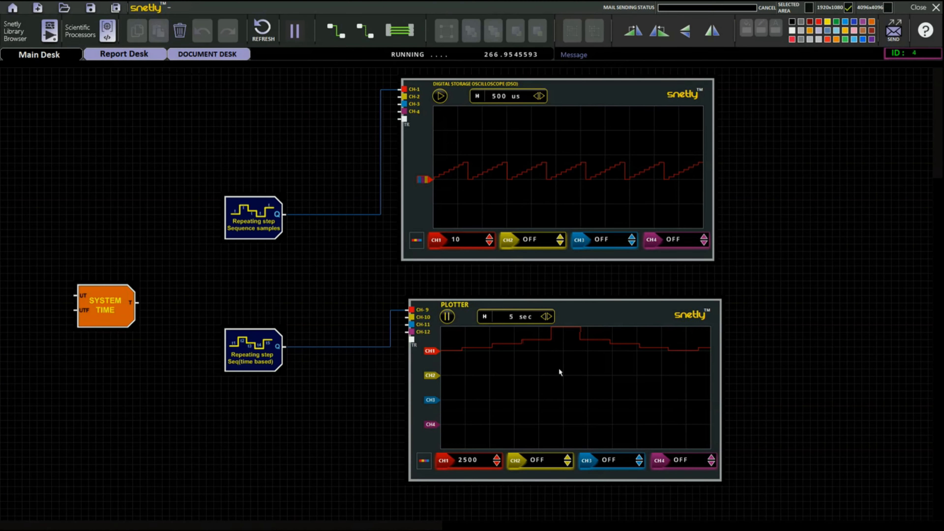
# Merge the plotter's channel baselines into one shared baseline two divisions above the bottom of its grid.
pyautogui.click(423, 463)
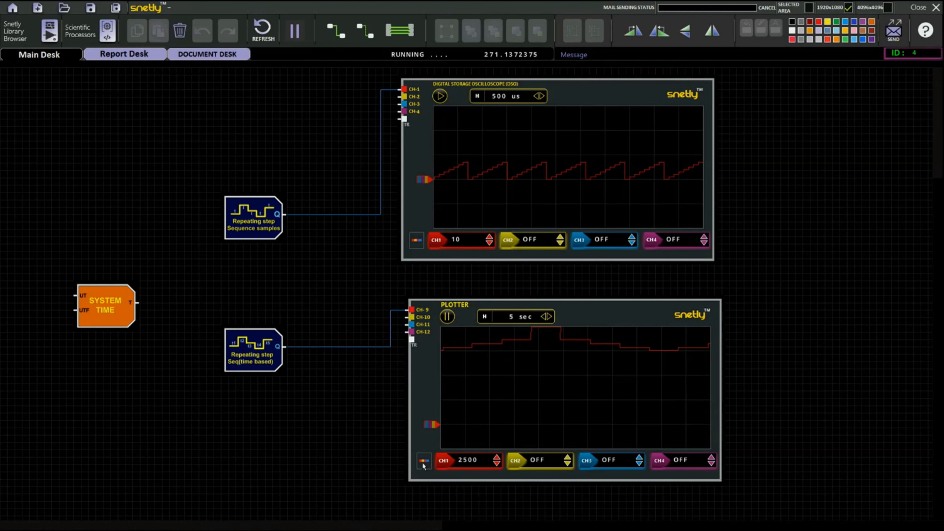
pyautogui.click(423, 464)
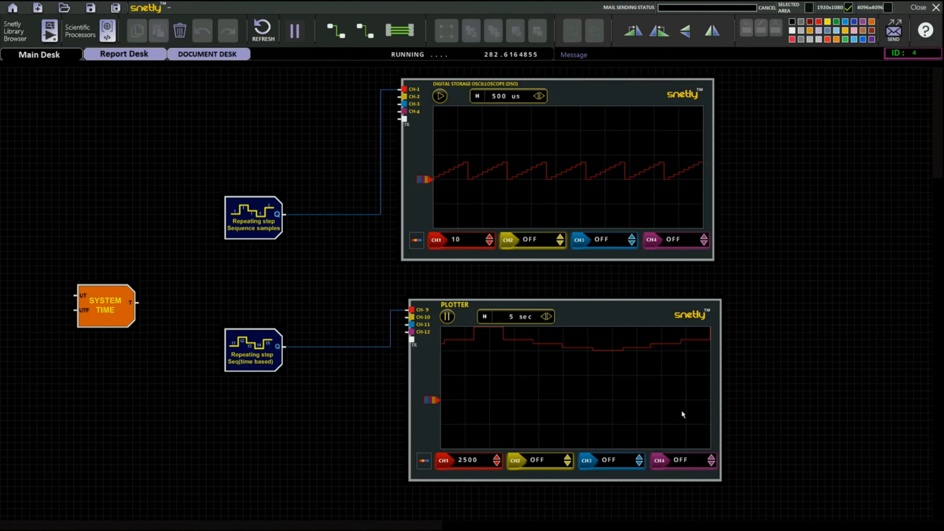
pyautogui.click(423, 462)
pyautogui.click(423, 461)
pyautogui.click(423, 462)
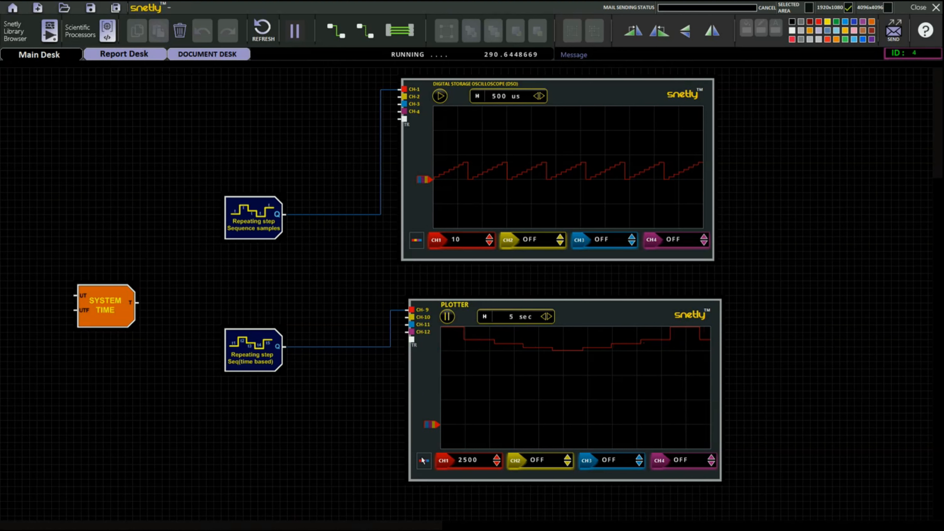
pyautogui.click(423, 461)
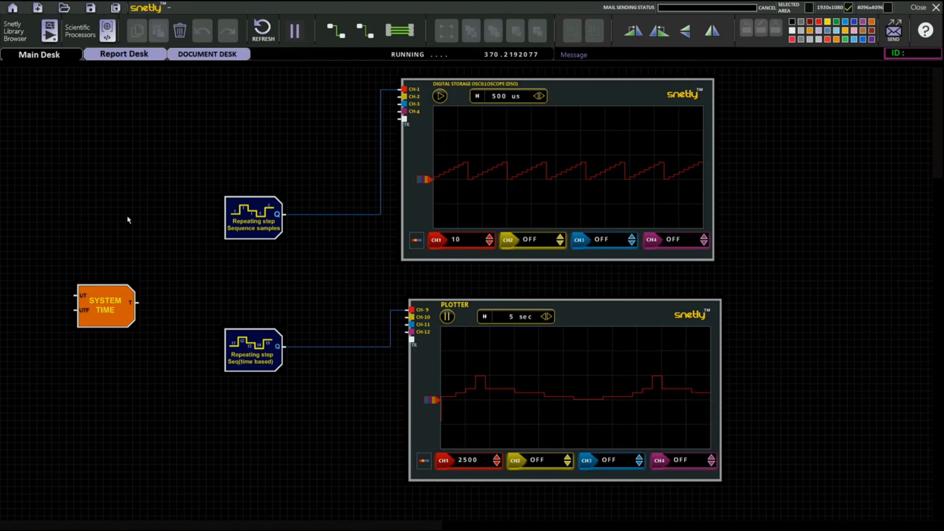
# Add a time-based repeating linear sequence block from the Repeating Sequences library and place it below the System Time block.
pyautogui.click(18, 37)
pyautogui.click(73, 316)
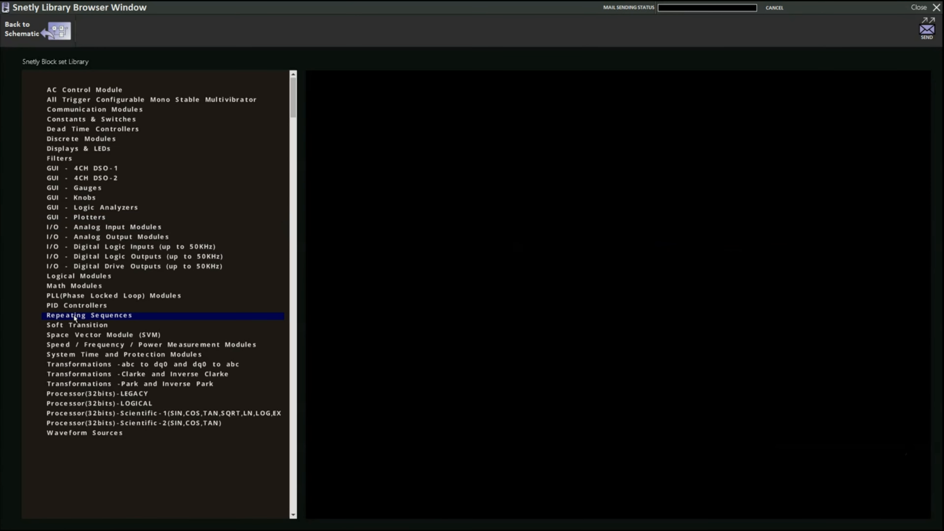
pyautogui.moveTo(575, 136); pyautogui.dragTo(156, 394)
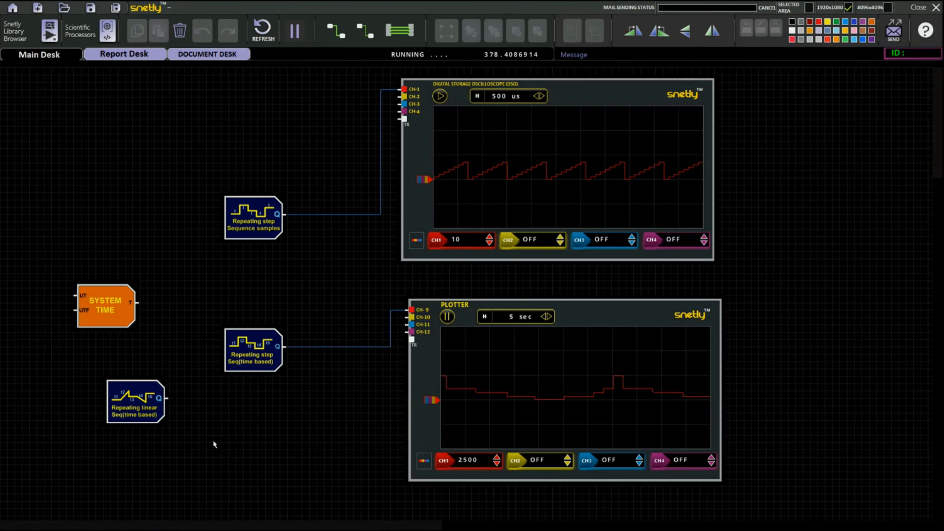
pyautogui.moveTo(126, 410); pyautogui.dragTo(126, 426)
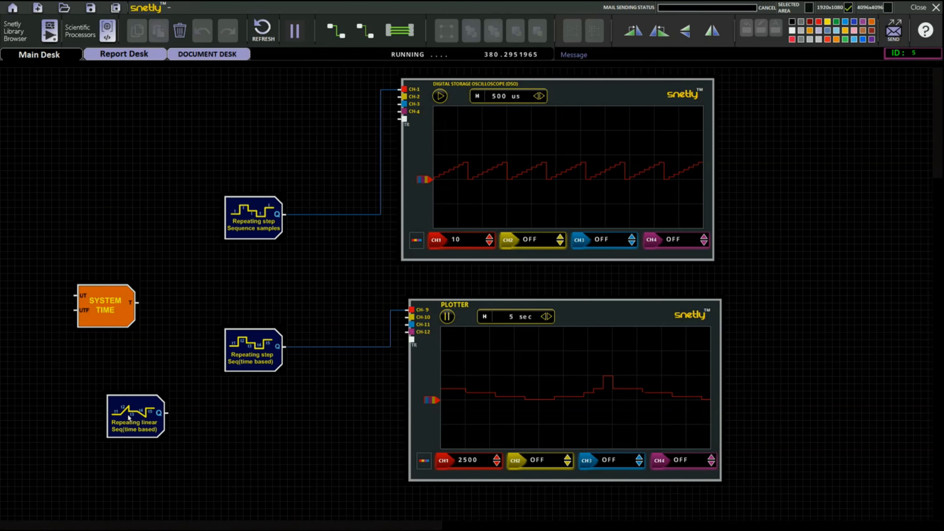
# Delete both wires to the oscilloscope and plotter, and put the linear sequence block in the place of the time-based step block.
pyautogui.moveTo(254, 347); pyautogui.dragTo(151, 155)
pyautogui.moveTo(317, 122); pyautogui.dragTo(319, 275)
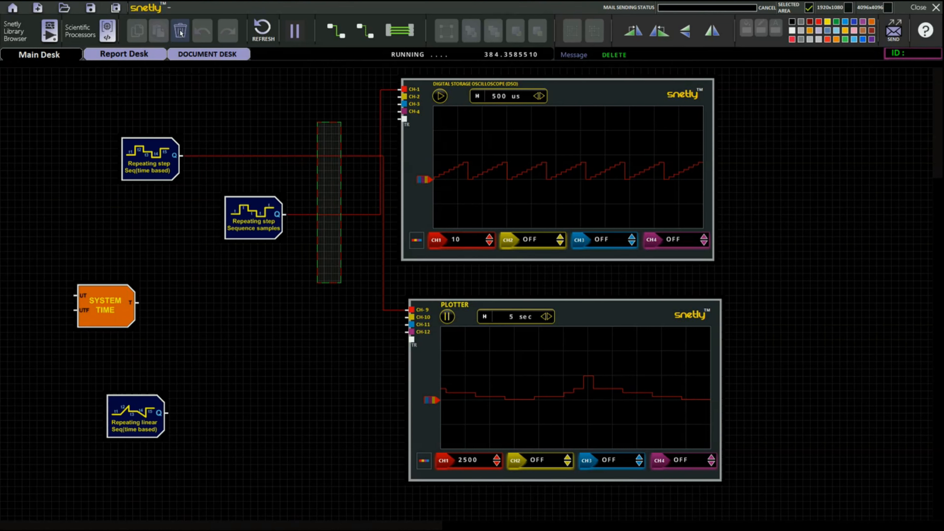
pyautogui.click(179, 31)
pyautogui.moveTo(215, 310); pyautogui.dragTo(246, 347)
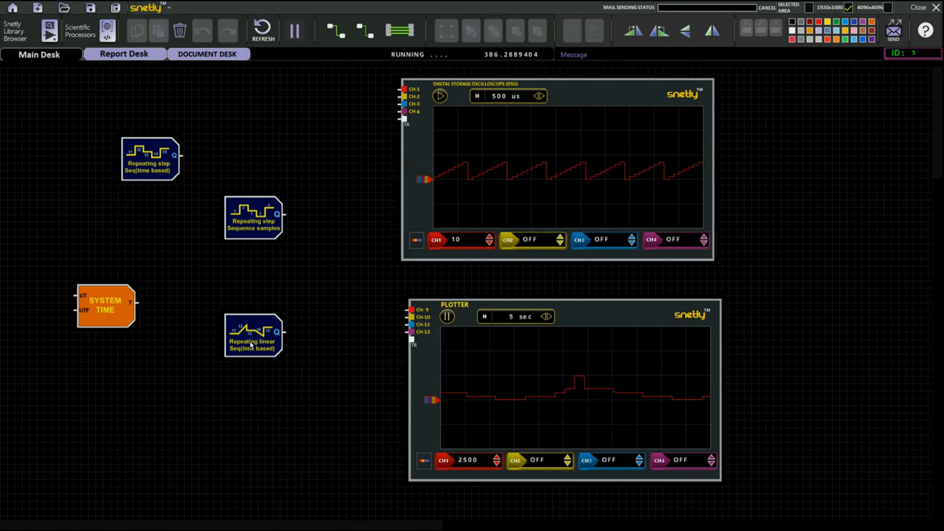
# Review and apply the linear sequence block's registers, and wire its Q output to the oscilloscope's CH-1 input.
pyautogui.doubleClick(250, 341)
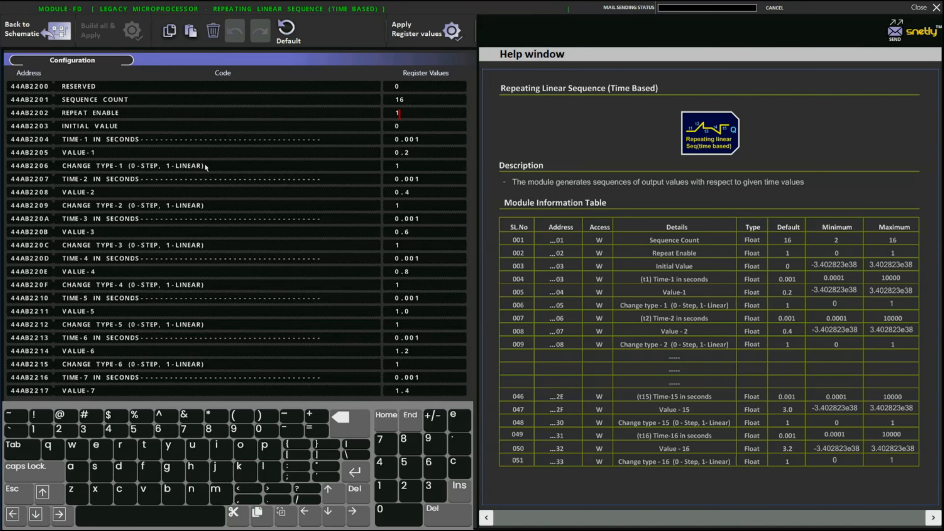
pyautogui.click(414, 32)
pyautogui.click(22, 29)
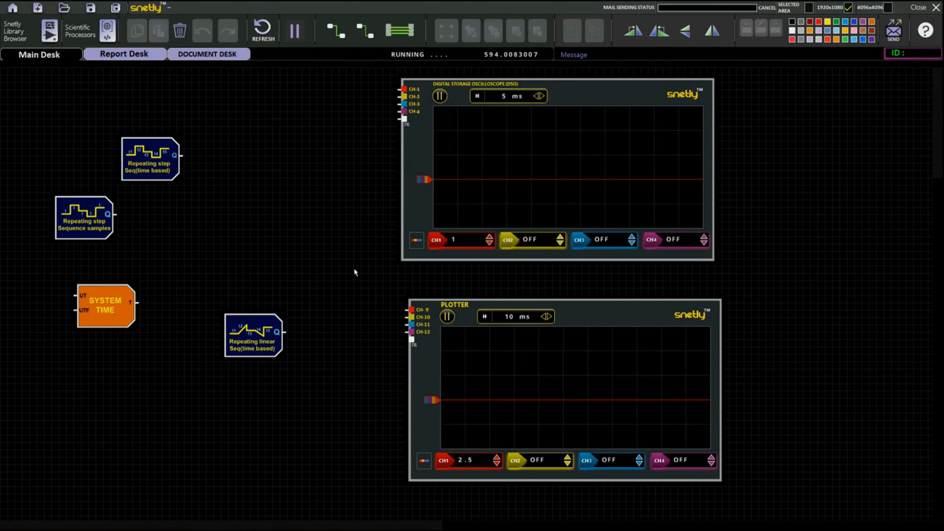
pyautogui.moveTo(286, 333); pyautogui.dragTo(397, 92)
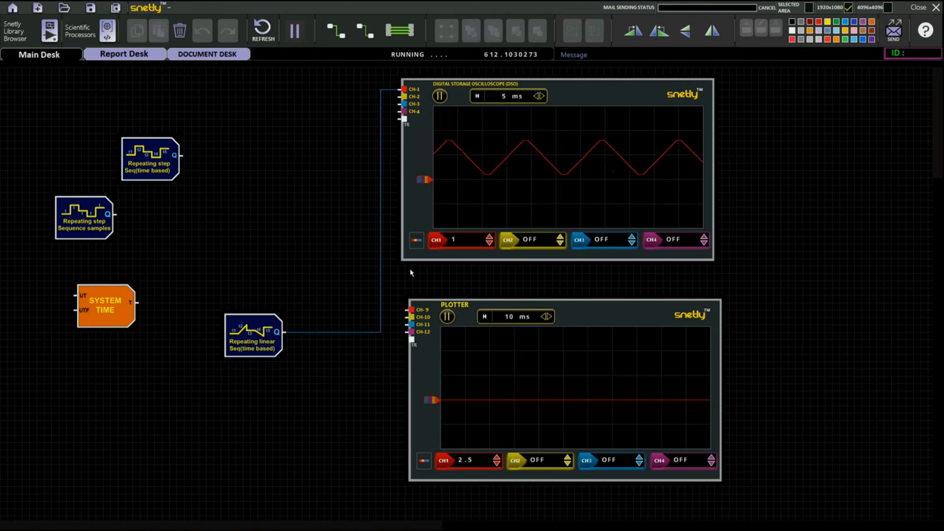
# Set Change Type 1, 2 and 3 to 0 (step) in the linear sequence block and apply the register values.
pyautogui.doubleClick(253, 344)
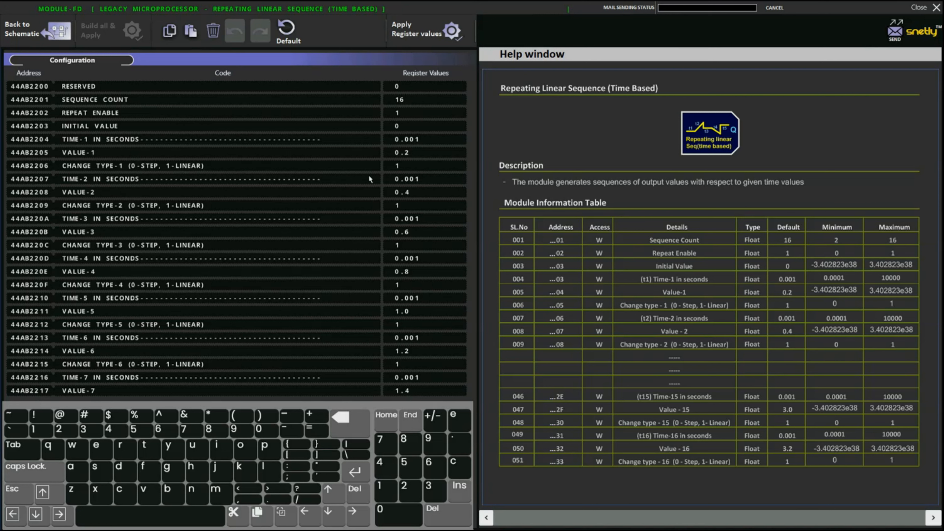
pyautogui.click(410, 166)
pyautogui.write('0')
pyautogui.click(414, 37)
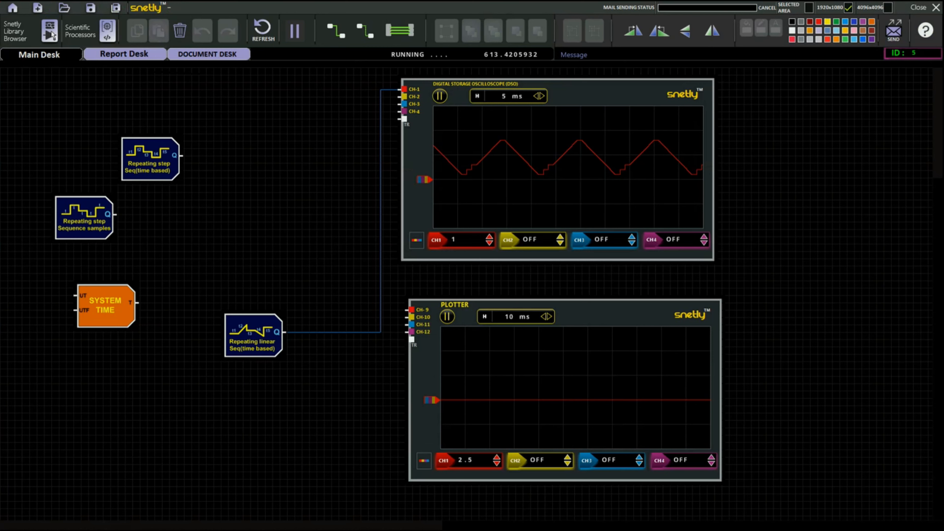
# Pause the oscilloscope to examine the linear sequence waveform, resume it, and recheck the block's time, value and change type registers.
pyautogui.click(439, 96)
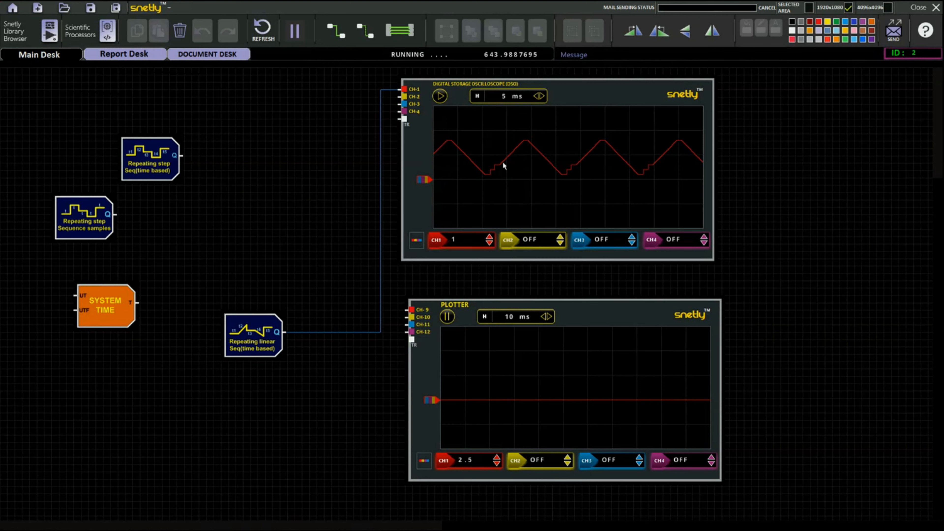
pyautogui.click(440, 96)
pyautogui.doubleClick(246, 323)
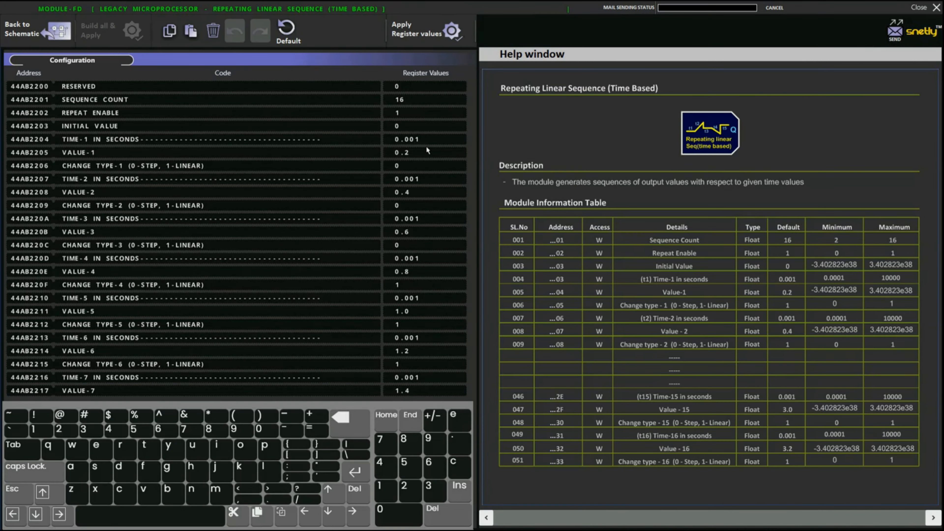
pyautogui.click(44, 29)
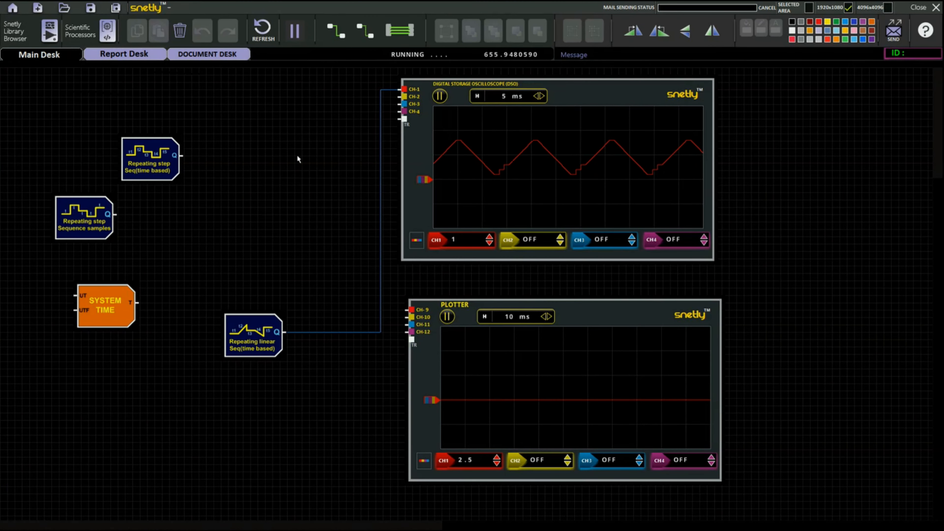